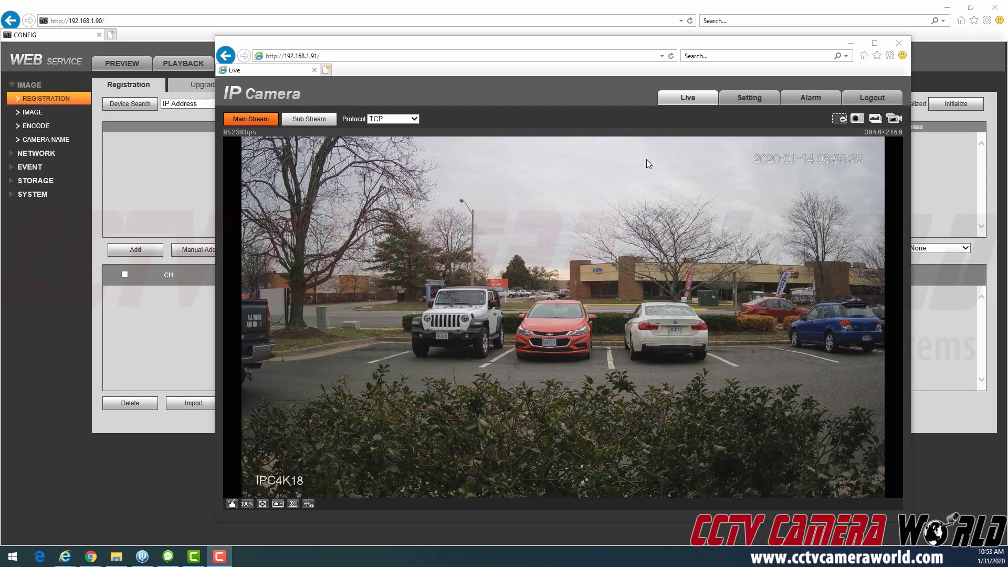
Step: Open the camera's Date&Time settings, then return to the NVR configuration window
{"action": "left_click", "coordinate": [754, 98]}
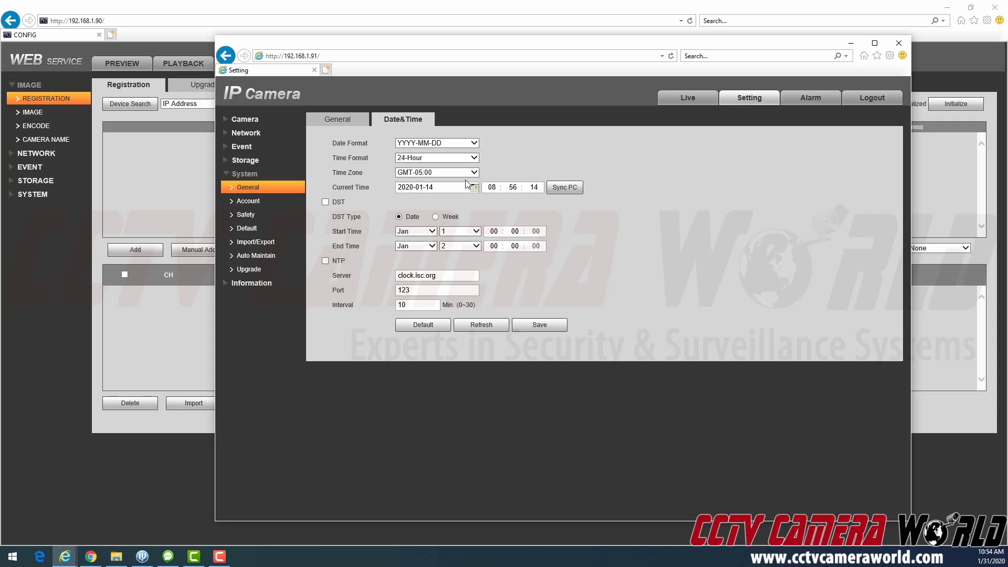
{"action": "left_click", "coordinate": [293, 16]}
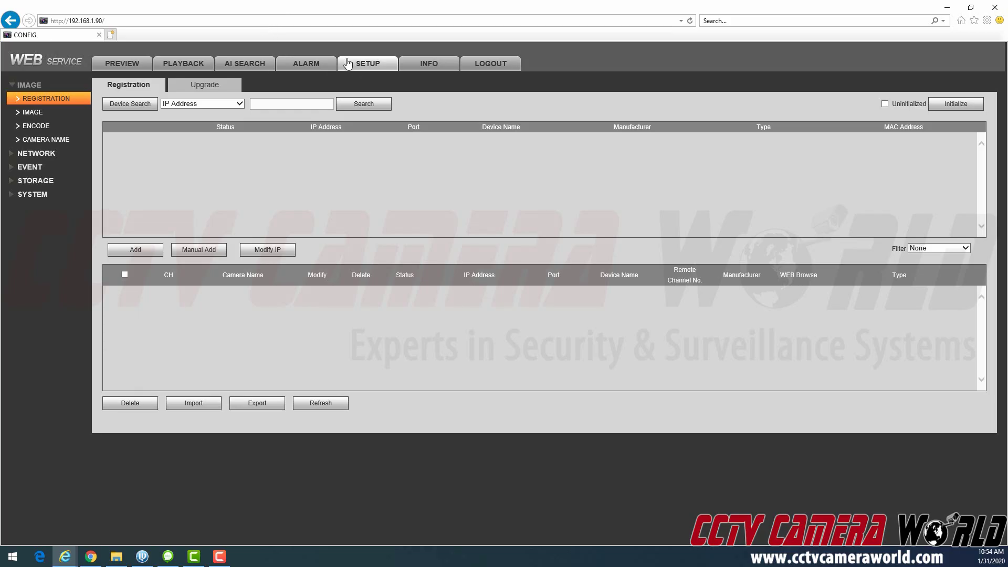
Step: Show the NVR's Date&Time page with GMT-05:00, week-based DST and NTP server time.windows.com
{"action": "left_click", "coordinate": [52, 195]}
{"action": "left_click", "coordinate": [50, 153]}
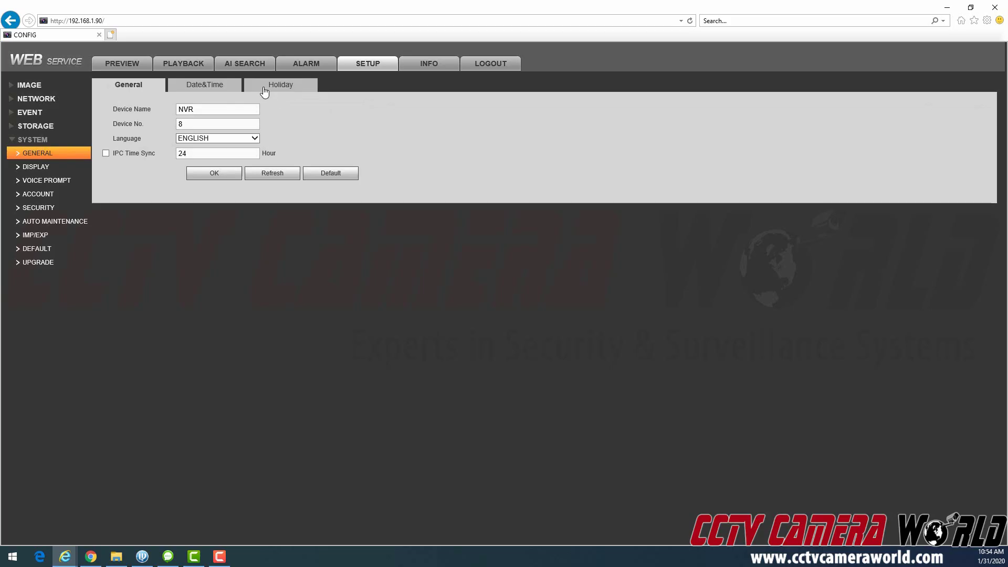
{"action": "left_click", "coordinate": [221, 88]}
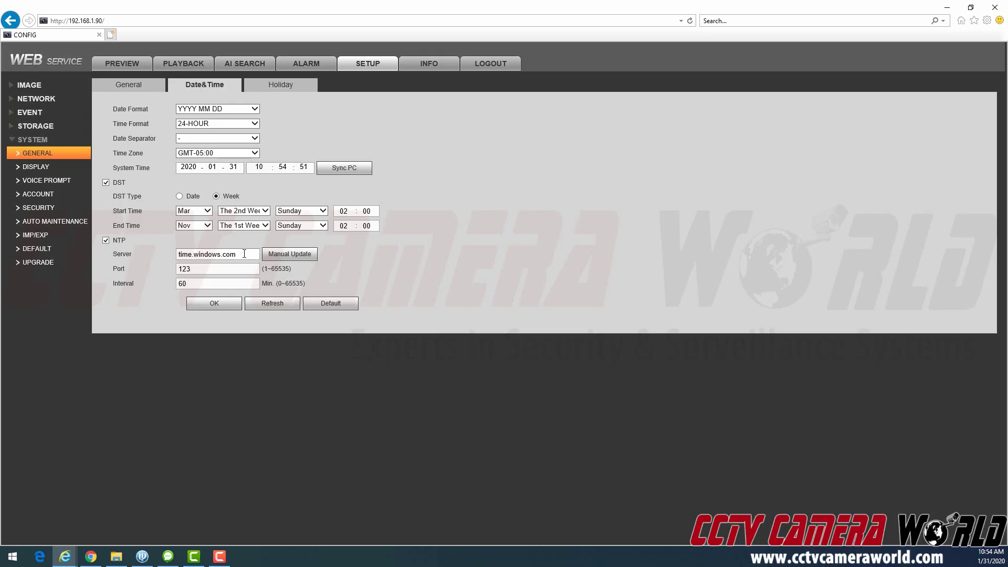
{"action": "left_click_drag", "start_coordinate": [244, 254], "coordinate": [177, 255]}
Step: Check the NTP server name and the 60-minute sync interval
{"action": "left_click", "coordinate": [357, 271]}
{"action": "left_click", "coordinate": [208, 283]}
{"action": "left_click", "coordinate": [155, 301]}
Step: Keep the 24-HOUR time format, save the date settings, and expand Network settings
{"action": "left_click", "coordinate": [209, 126]}
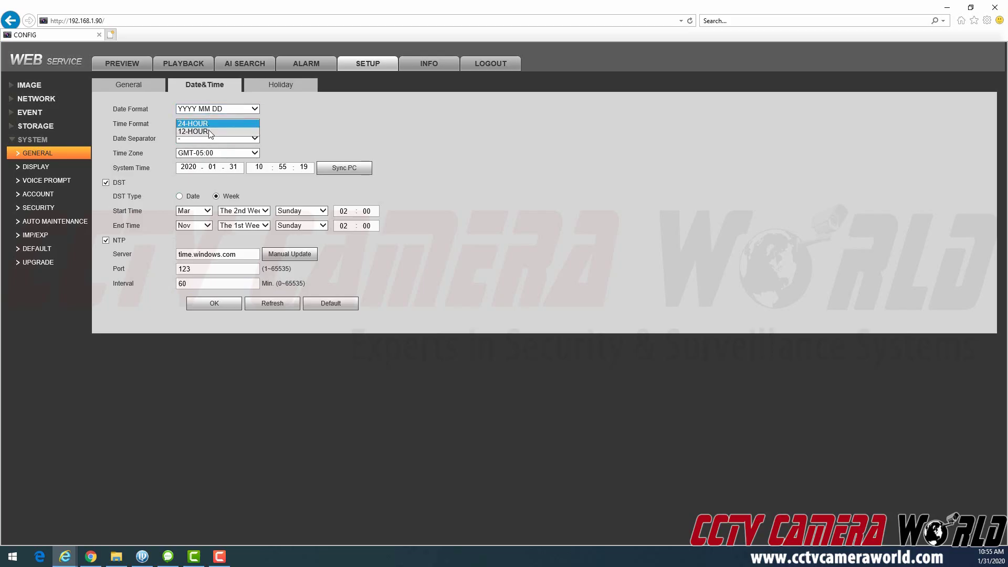
{"action": "left_click", "coordinate": [229, 135]}
{"action": "left_click", "coordinate": [215, 305]}
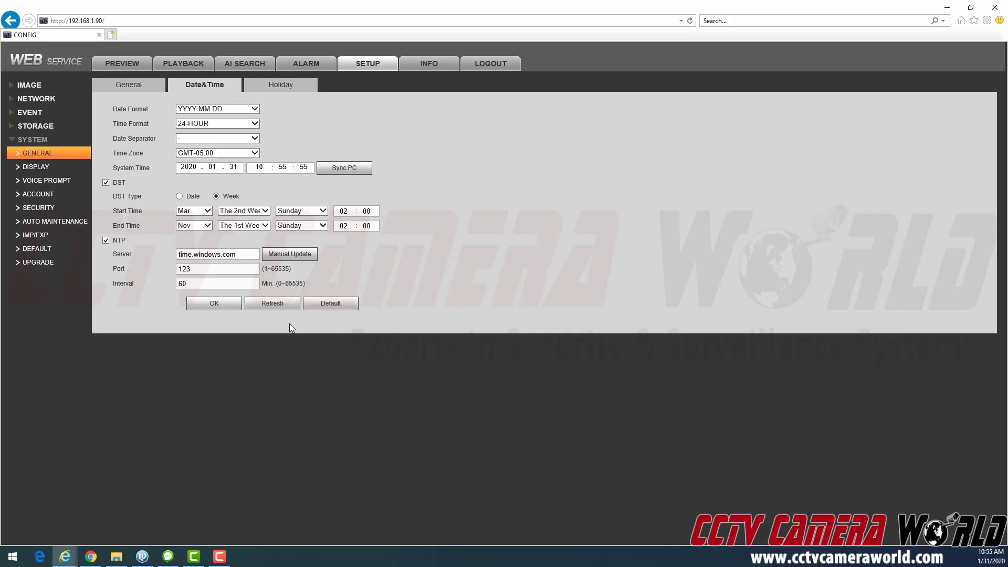
{"action": "left_click", "coordinate": [48, 104]}
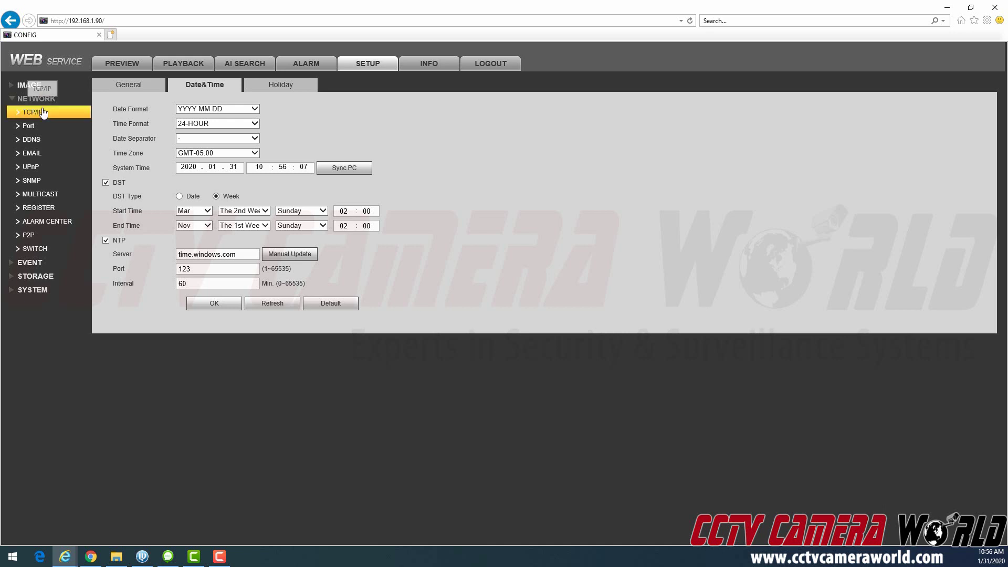
{"action": "left_click", "coordinate": [42, 114]}
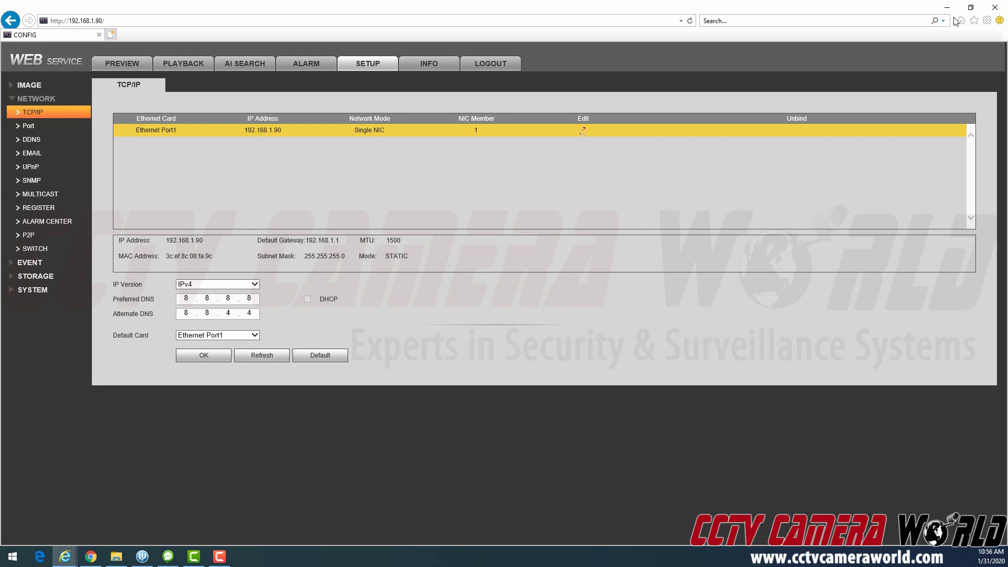
{"action": "left_click", "coordinate": [44, 85]}
Step: Open the NVR's Registration page and shrink its window to a narrower size
{"action": "left_click", "coordinate": [48, 99]}
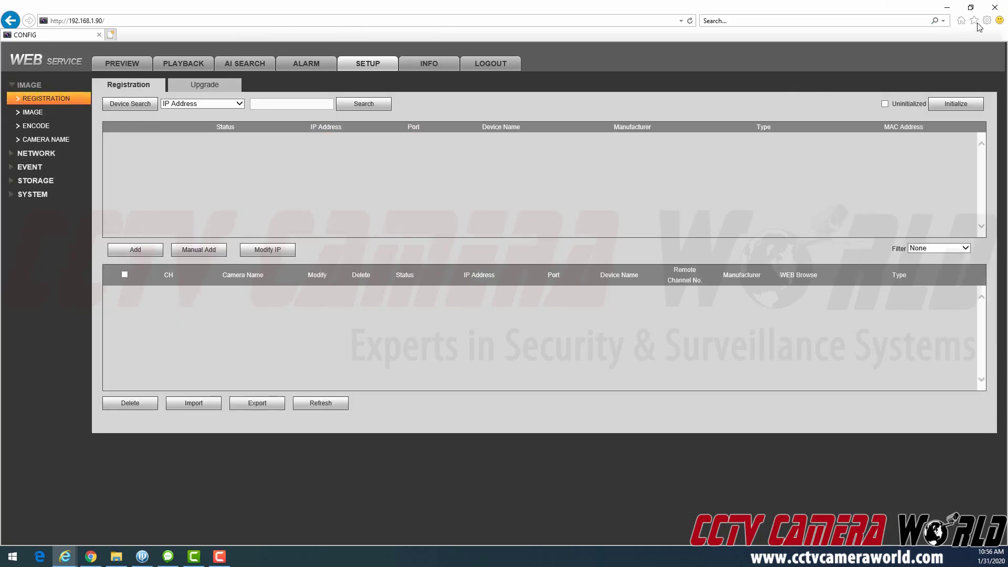
{"action": "left_click", "coordinate": [971, 8]}
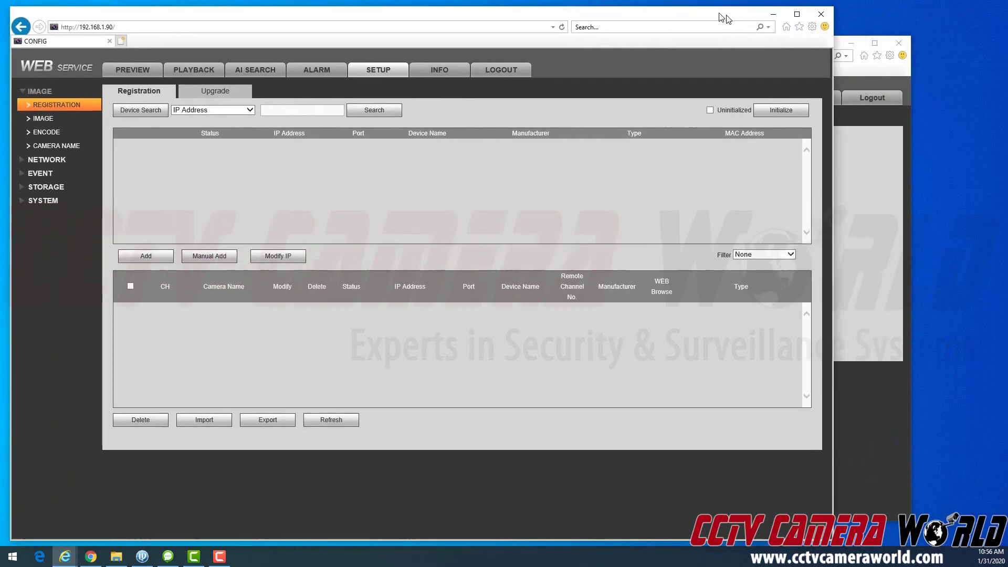
{"action": "left_click_drag", "start_coordinate": [721, 15], "coordinate": [710, 10]}
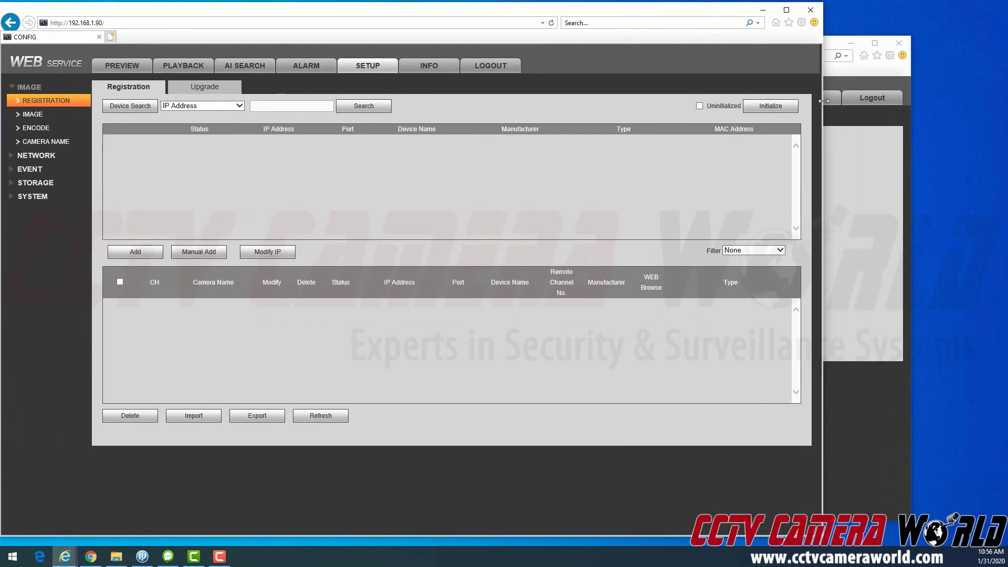
{"action": "left_click_drag", "start_coordinate": [820, 101], "coordinate": [679, 96]}
Step: Place the camera window at the right showing live video, then refocus the NVR
{"action": "left_click", "coordinate": [867, 43]}
{"action": "left_click_drag", "start_coordinate": [866, 43], "coordinate": [952, 57]}
{"action": "left_click", "coordinate": [782, 111]}
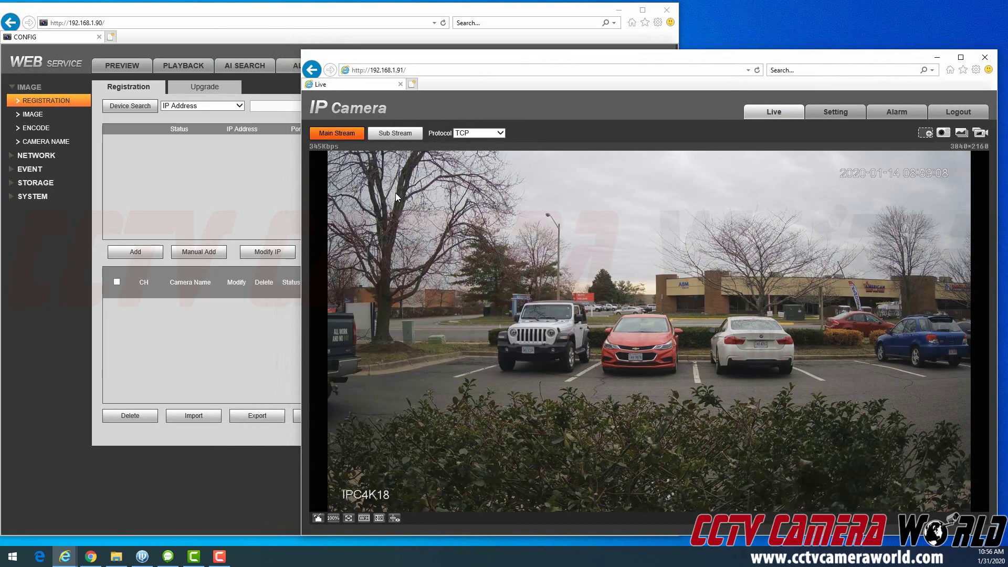
{"action": "left_click", "coordinate": [221, 187]}
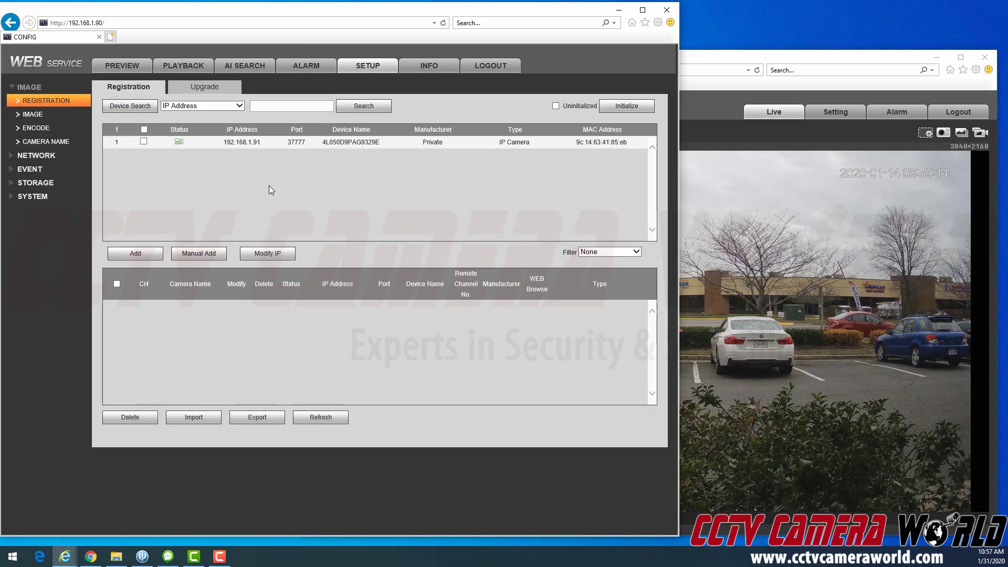
Step: Add camera 192.168.1.91 to the NVR as channel D1
{"action": "left_click", "coordinate": [144, 141]}
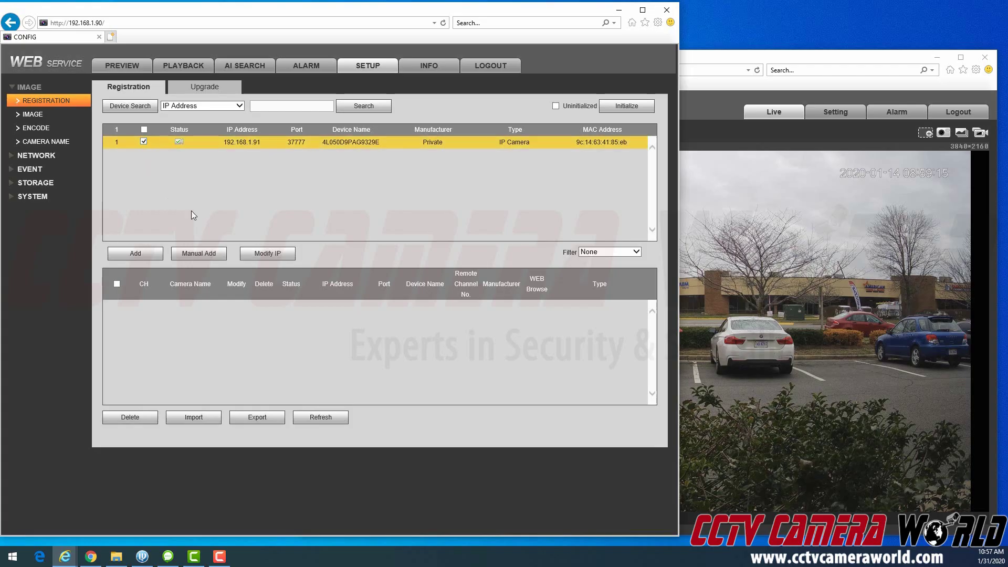
{"action": "left_click", "coordinate": [150, 258]}
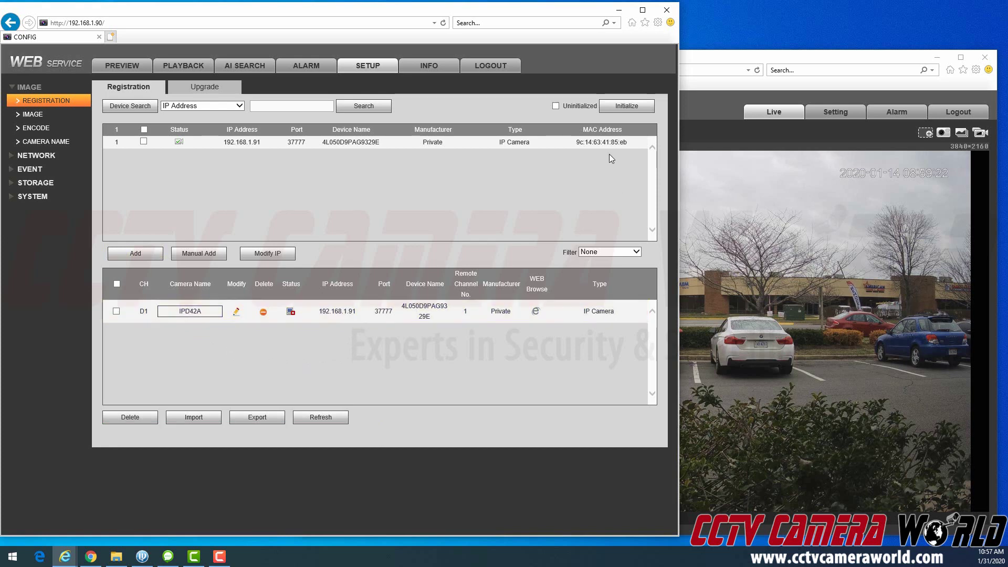
{"action": "left_click", "coordinate": [688, 103]}
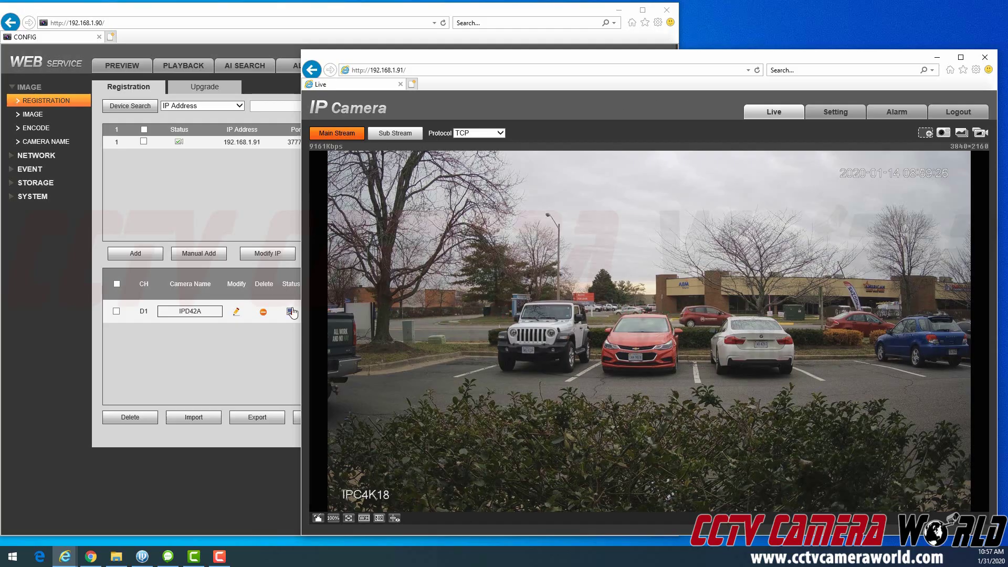
{"action": "left_click", "coordinate": [290, 326]}
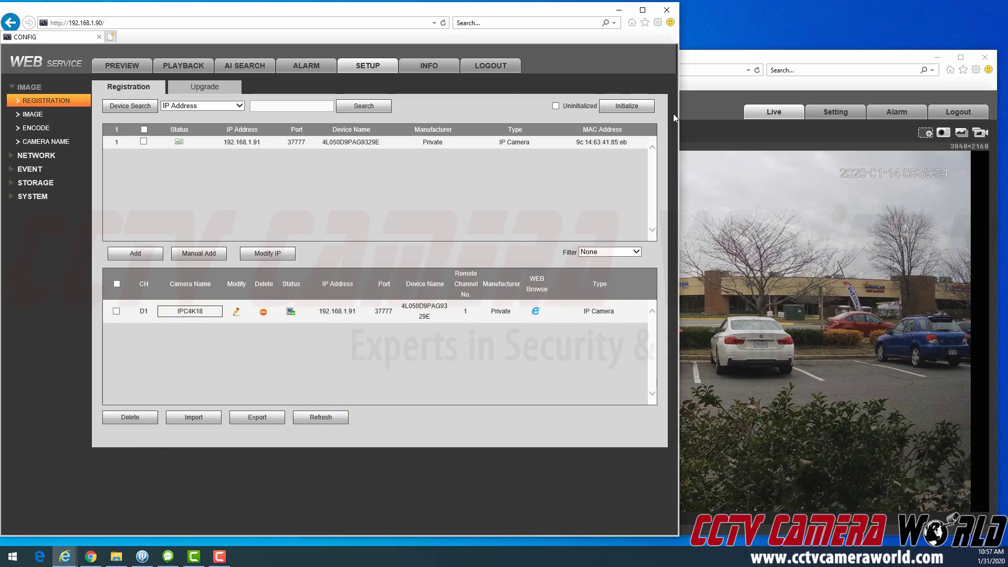
Step: Save the camera's own Date&Time settings
{"action": "left_click", "coordinate": [744, 63]}
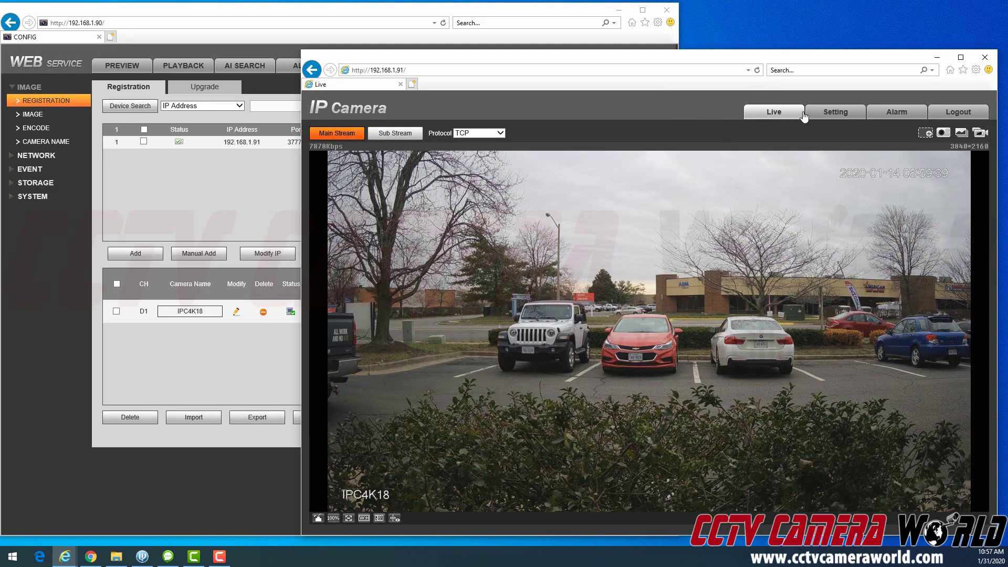
{"action": "left_click", "coordinate": [836, 111]}
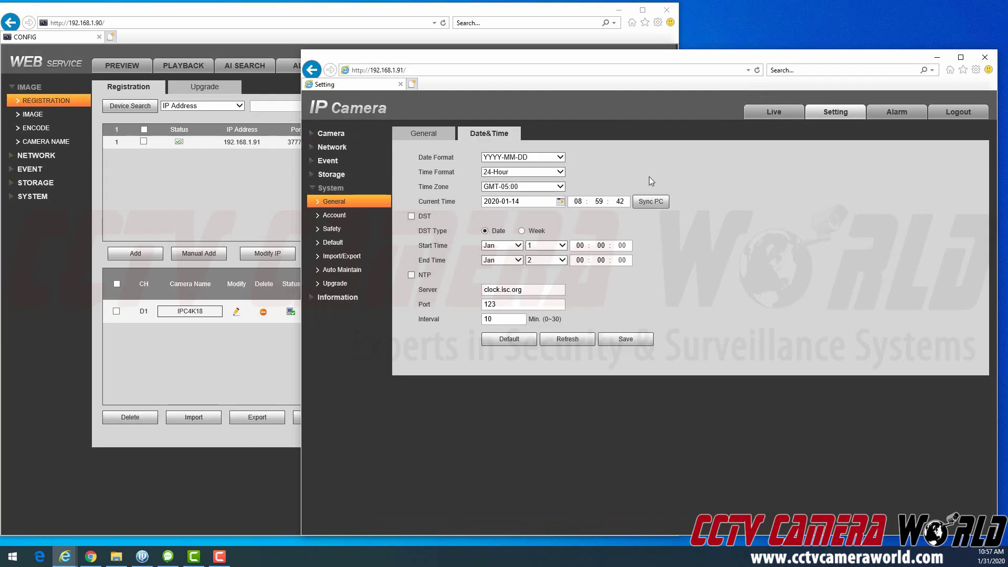
{"action": "left_click", "coordinate": [577, 338]}
Step: Enable IPC Time Sync on the NVR's General tab with a 24-hour interval and save
{"action": "left_click", "coordinate": [37, 216]}
{"action": "left_click", "coordinate": [38, 202]}
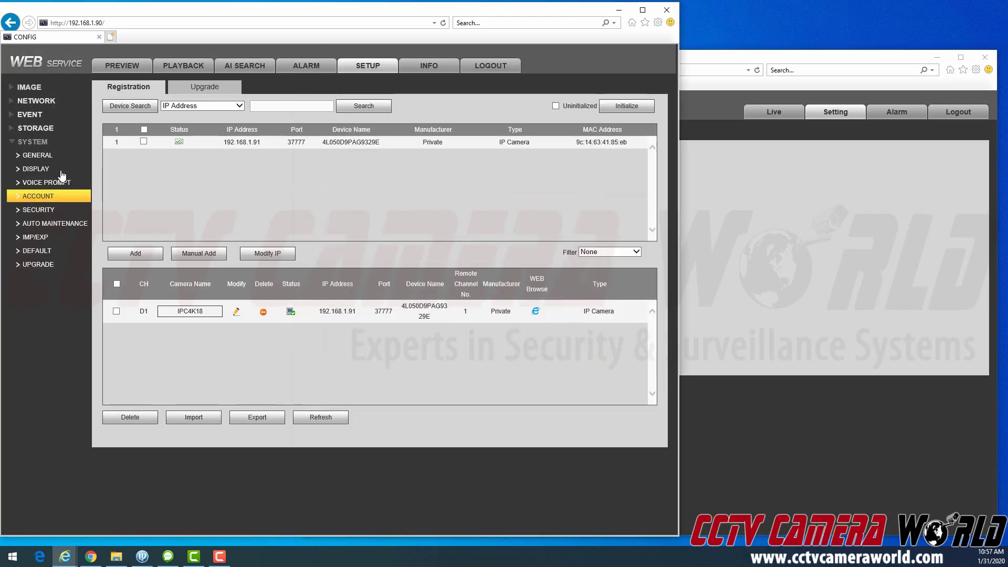
{"action": "left_click", "coordinate": [38, 155]}
{"action": "left_click", "coordinate": [114, 92]}
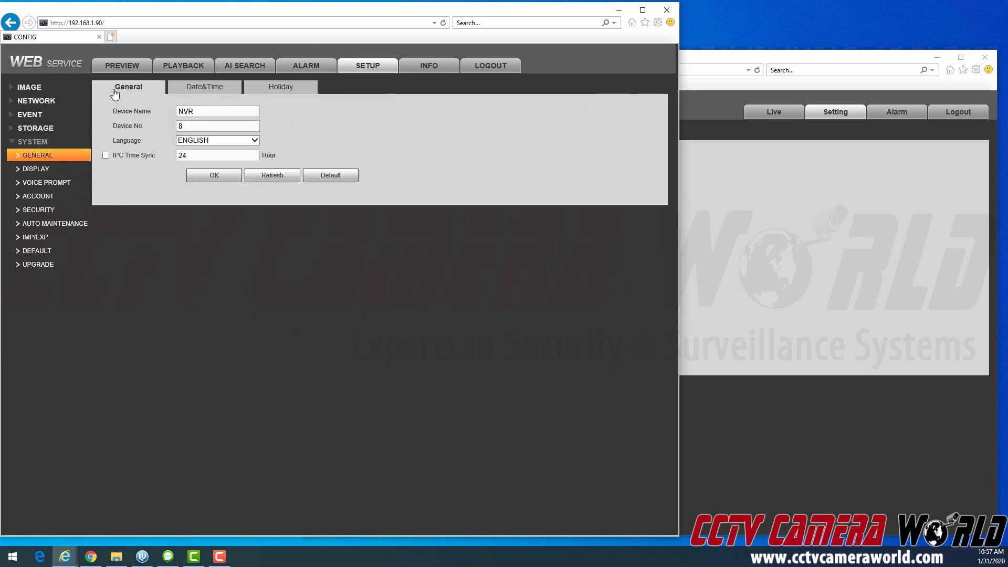
{"action": "left_click", "coordinate": [106, 156]}
{"action": "left_click", "coordinate": [217, 179]}
{"action": "left_click", "coordinate": [704, 175]}
{"action": "left_click", "coordinate": [565, 339]}
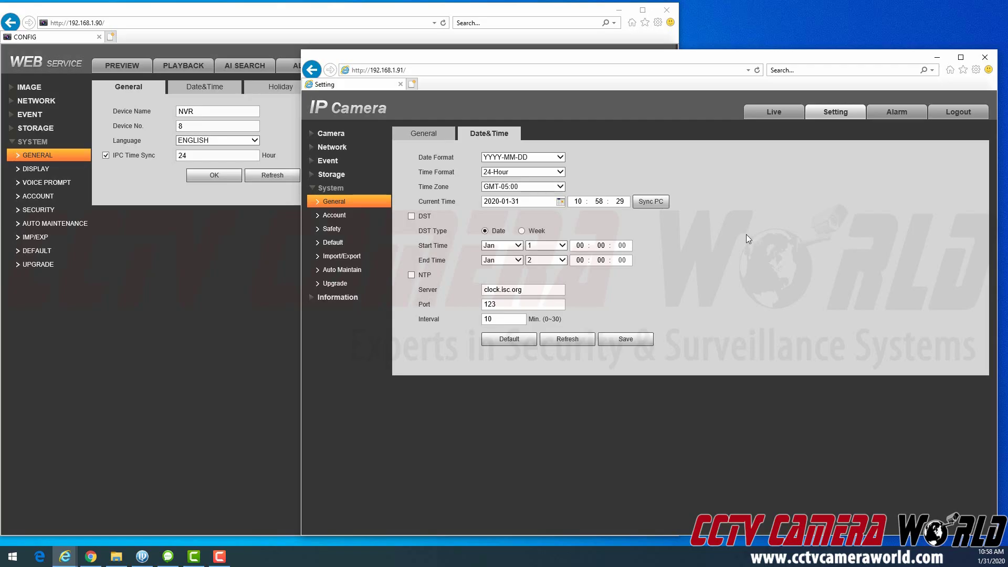
{"action": "left_click", "coordinate": [245, 257]}
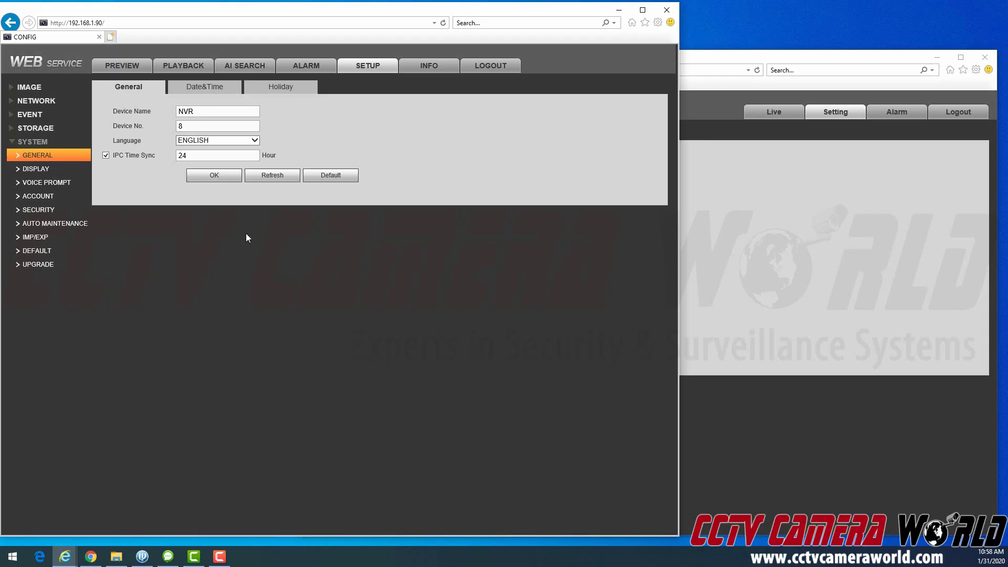
Step: Log out of the NVR and maximize the camera's settings window
{"action": "left_click", "coordinate": [473, 77]}
{"action": "left_click", "coordinate": [759, 196]}
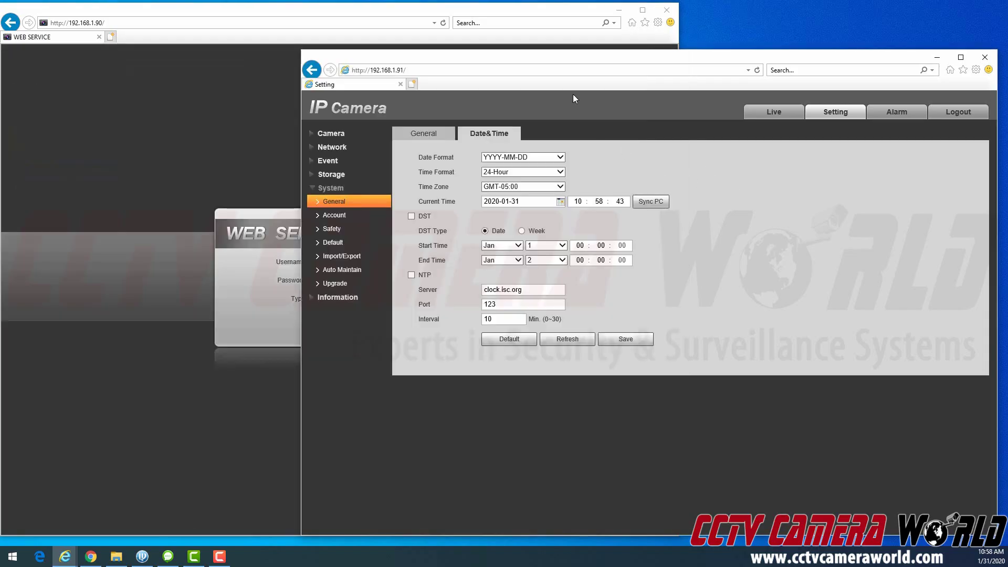
{"action": "double_click", "coordinate": [558, 63]}
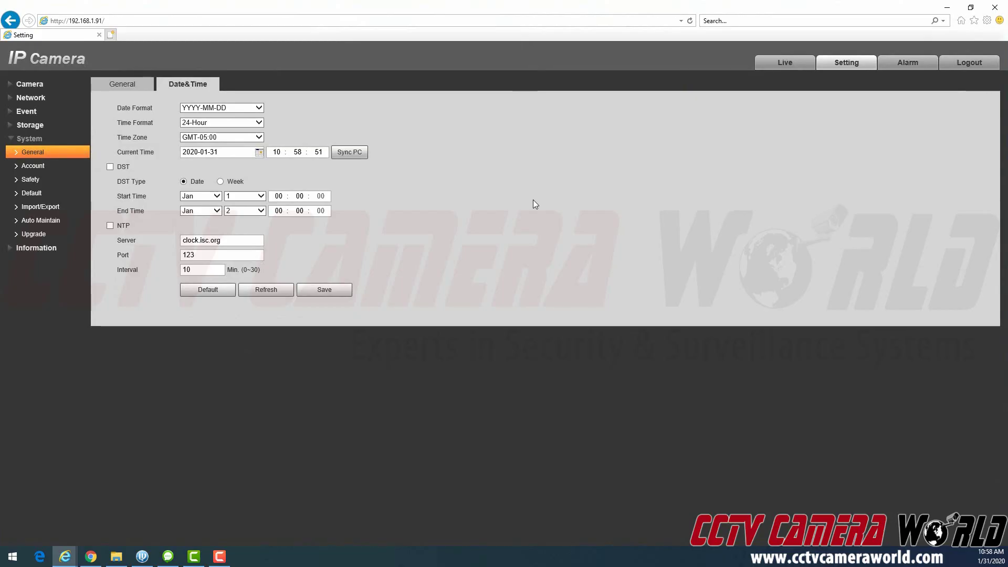
Step: Set the camera's date to 2020-01-08 with hour 07 and save
{"action": "left_click", "coordinate": [241, 152]}
{"action": "left_click", "coordinate": [229, 209]}
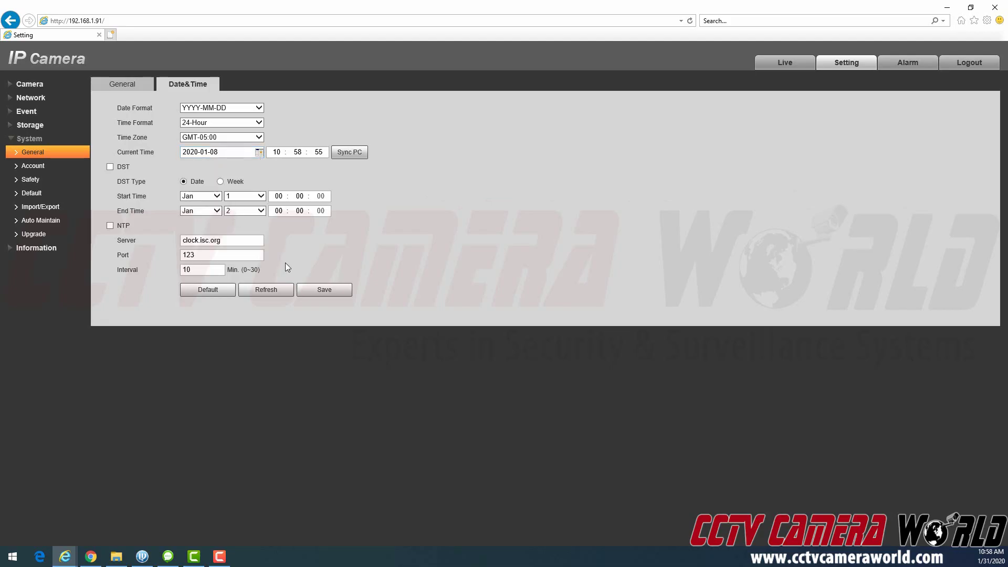
{"action": "left_click", "coordinate": [278, 153]}
{"action": "type", "text": "07"}
{"action": "left_click", "coordinate": [325, 290]}
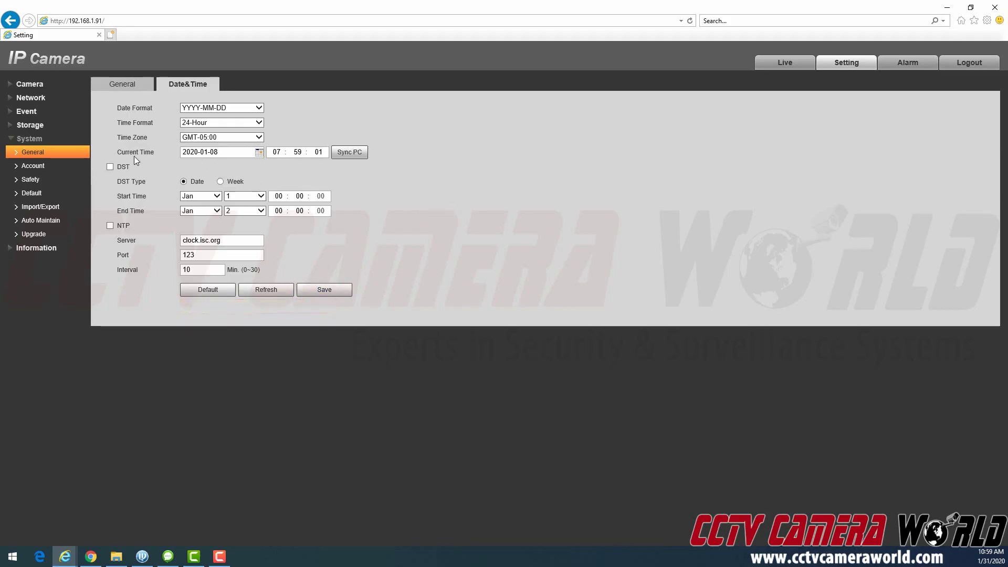
Step: Enable DST and NTP, set server to time.windows.com, and choose Week as DST type
{"action": "left_click", "coordinate": [110, 167]}
{"action": "left_click", "coordinate": [110, 226]}
{"action": "triple_click", "coordinate": [229, 242]}
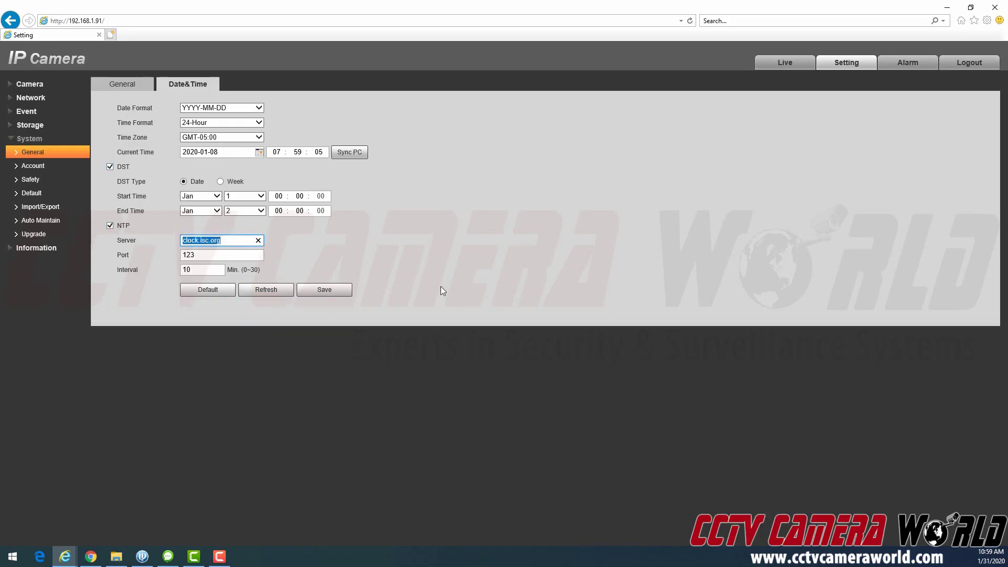
{"action": "type", "text": "time.windows.com"}
{"action": "left_click", "coordinate": [220, 181]}
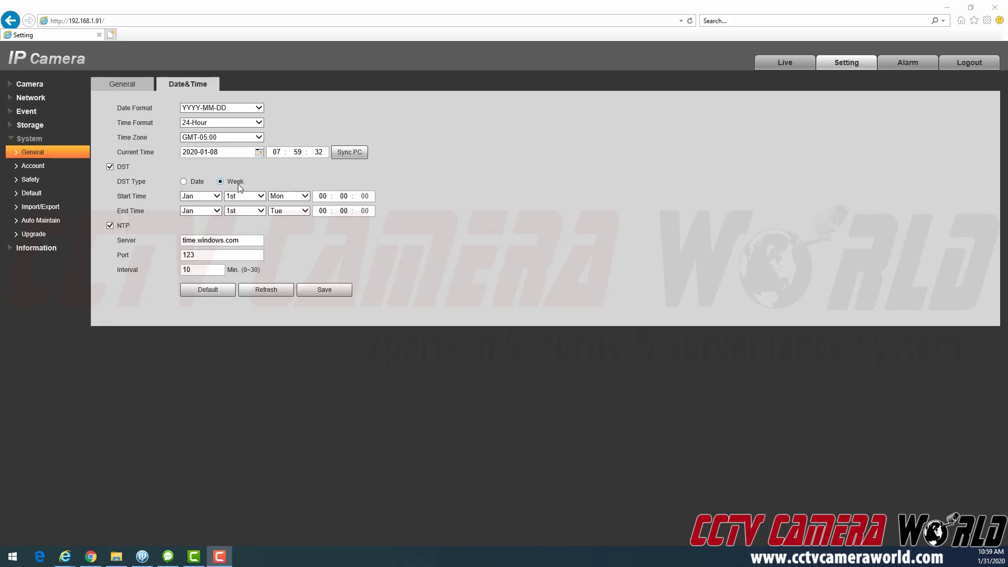
Step: Set DST to start the 2nd Sunday of March and end the 1st Sunday of November
{"action": "left_click", "coordinate": [207, 198]}
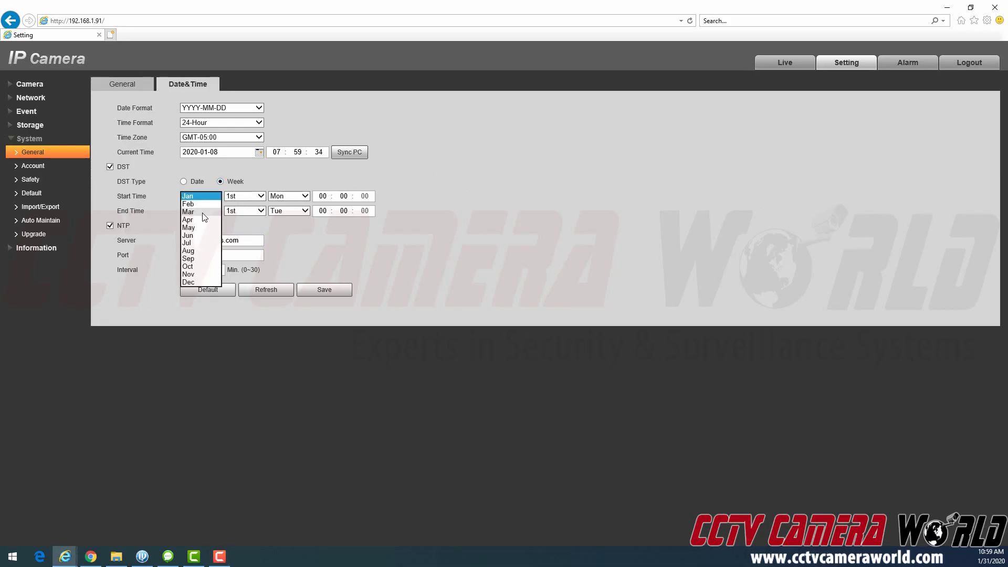
{"action": "left_click", "coordinate": [201, 211]}
{"action": "left_click", "coordinate": [203, 211]}
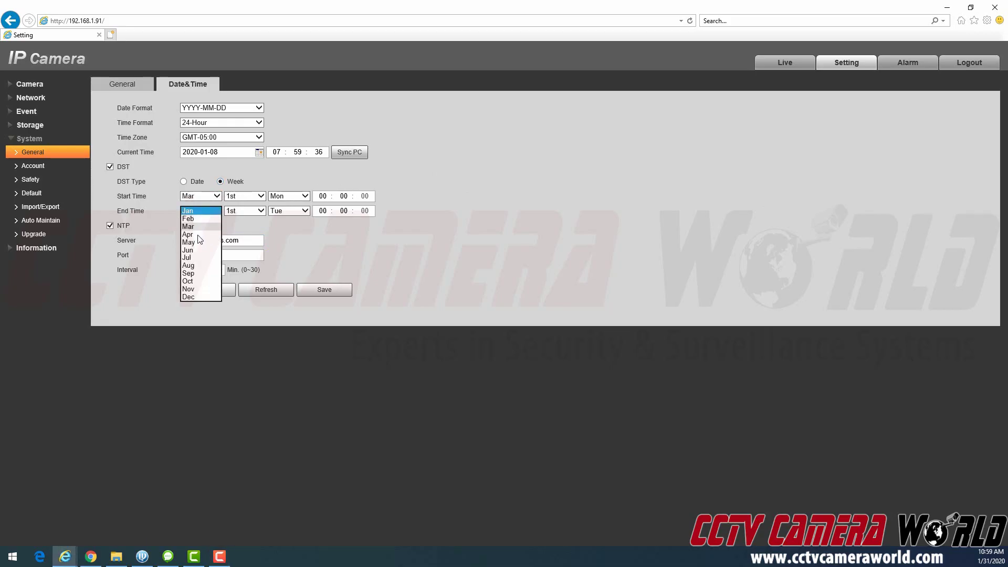
{"action": "left_click", "coordinate": [195, 286]}
{"action": "left_click", "coordinate": [245, 196]}
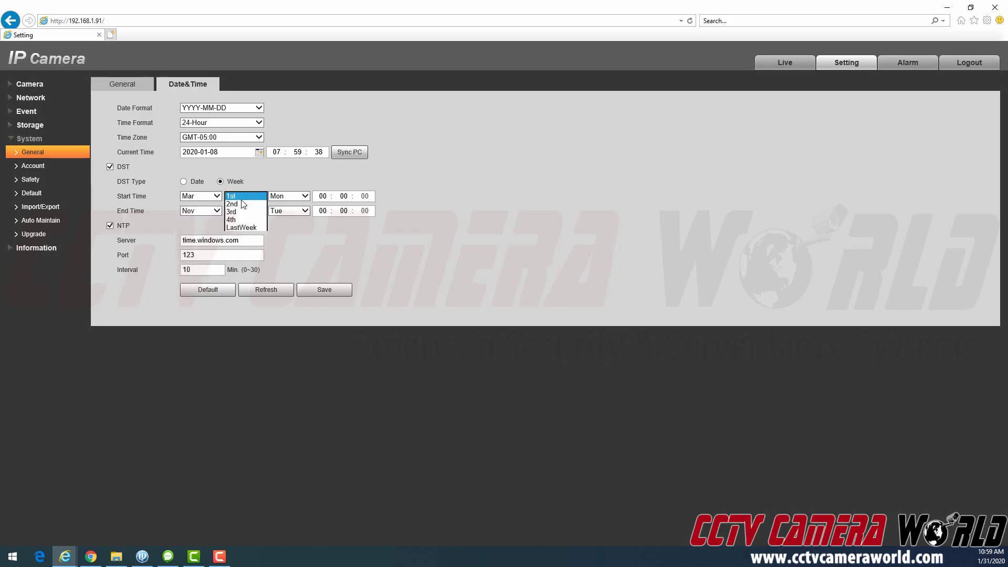
{"action": "left_click", "coordinate": [232, 212]}
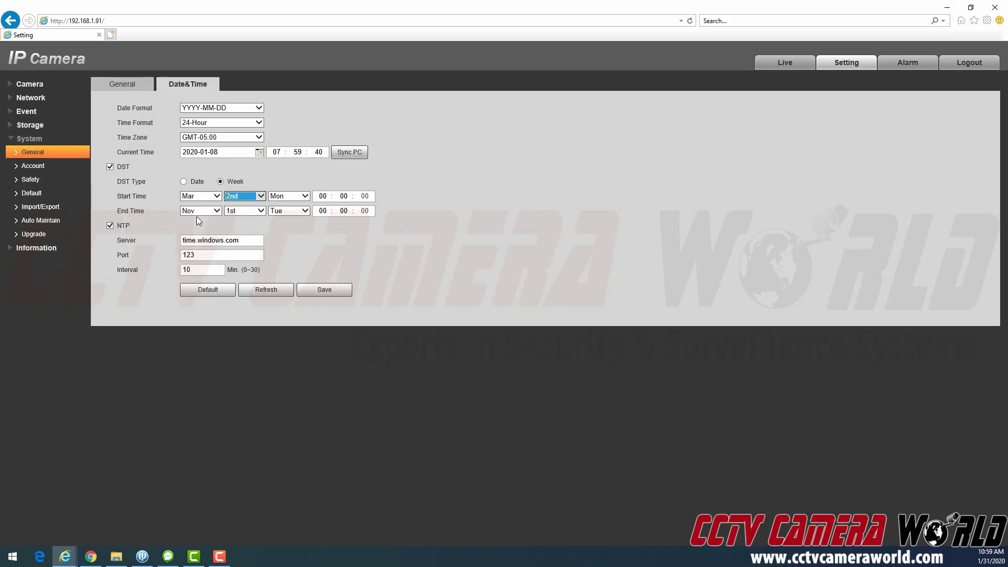
{"action": "left_click", "coordinate": [282, 198]}
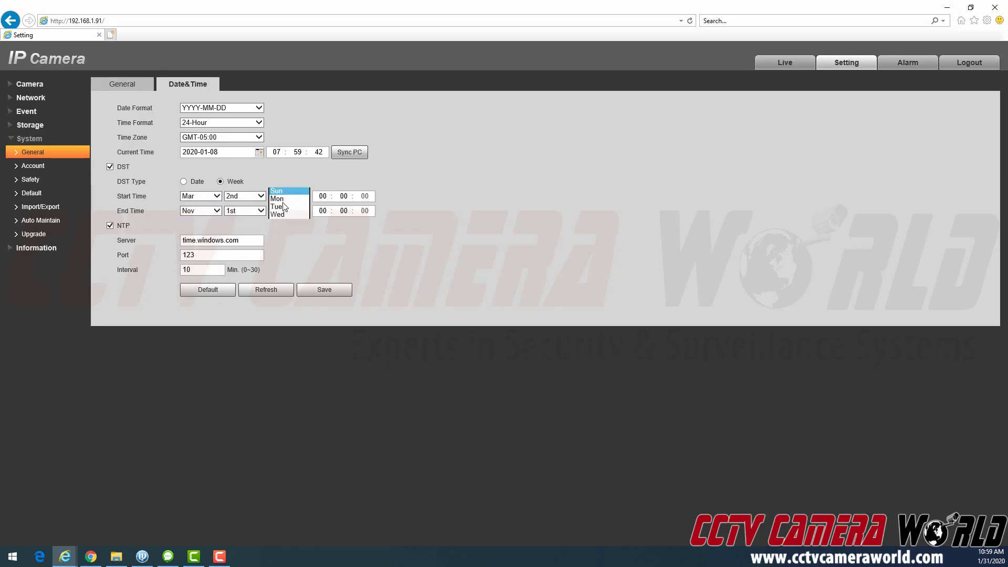
{"action": "left_click", "coordinate": [282, 200]}
{"action": "left_click", "coordinate": [282, 210]}
{"action": "left_click", "coordinate": [277, 203]}
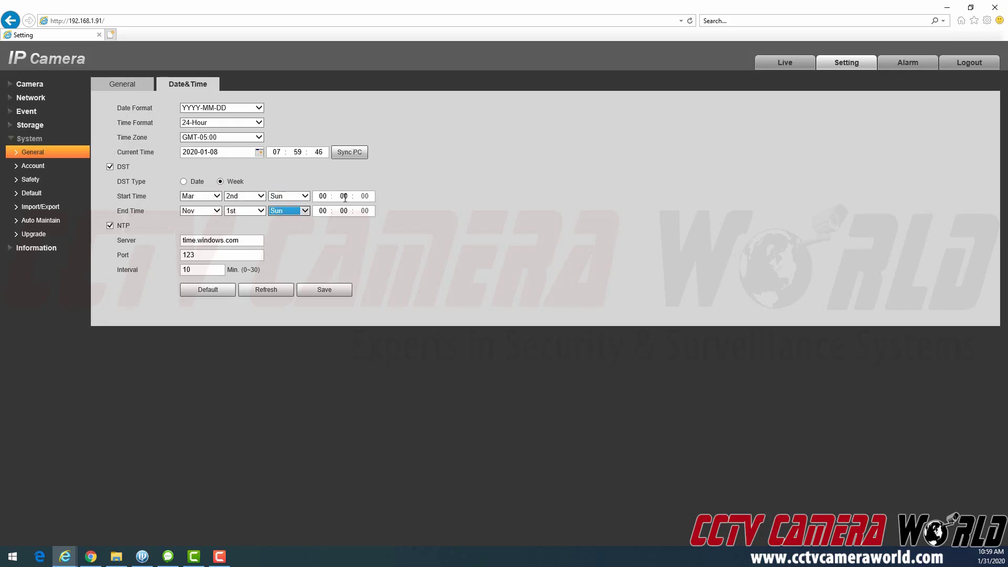
Step: Set both DST start and end hours to 02 and save the settings
{"action": "left_click", "coordinate": [344, 197]}
{"action": "left_click", "coordinate": [322, 196]}
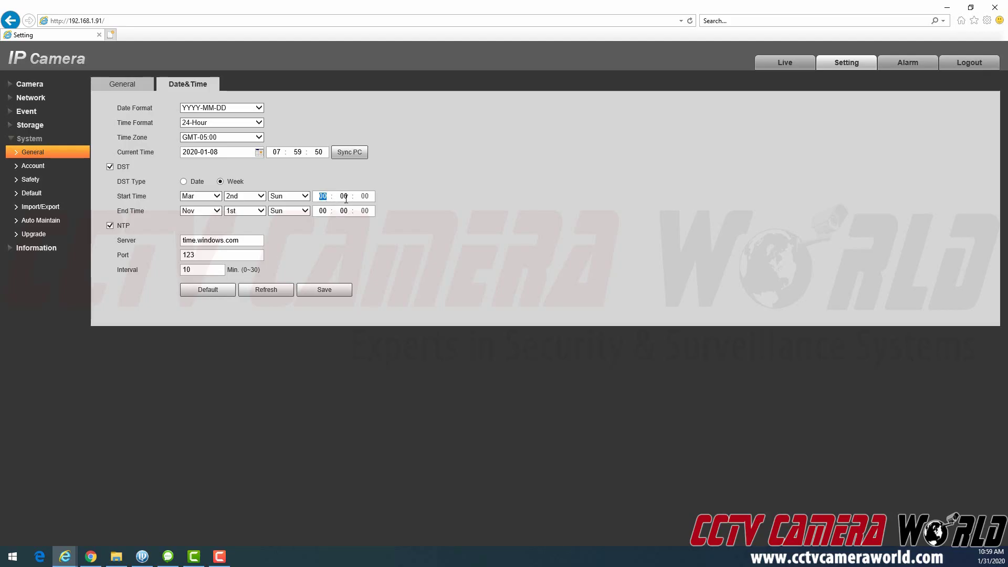
{"action": "type", "text": "2"}
{"action": "left_click", "coordinate": [322, 210]}
{"action": "type", "text": "2"}
{"action": "left_click", "coordinate": [325, 290]}
Step: Open the camera's Network > TCP/IP page showing IP 192.168.1.91 and DNS 8.8.8.8 / 8.8.8.6
{"action": "left_click", "coordinate": [37, 99]}
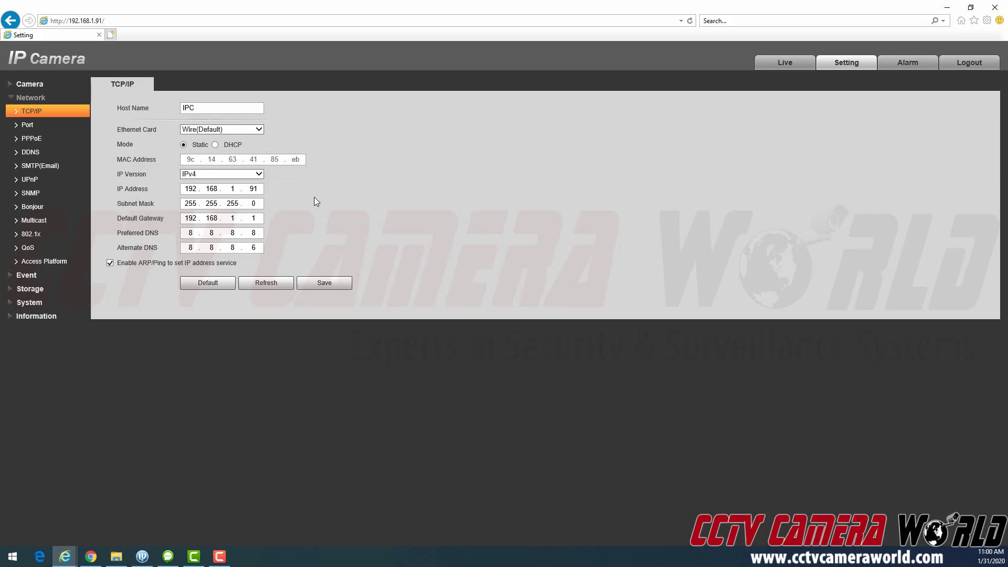
{"action": "left_click", "coordinate": [36, 302]}
{"action": "left_click", "coordinate": [30, 153]}
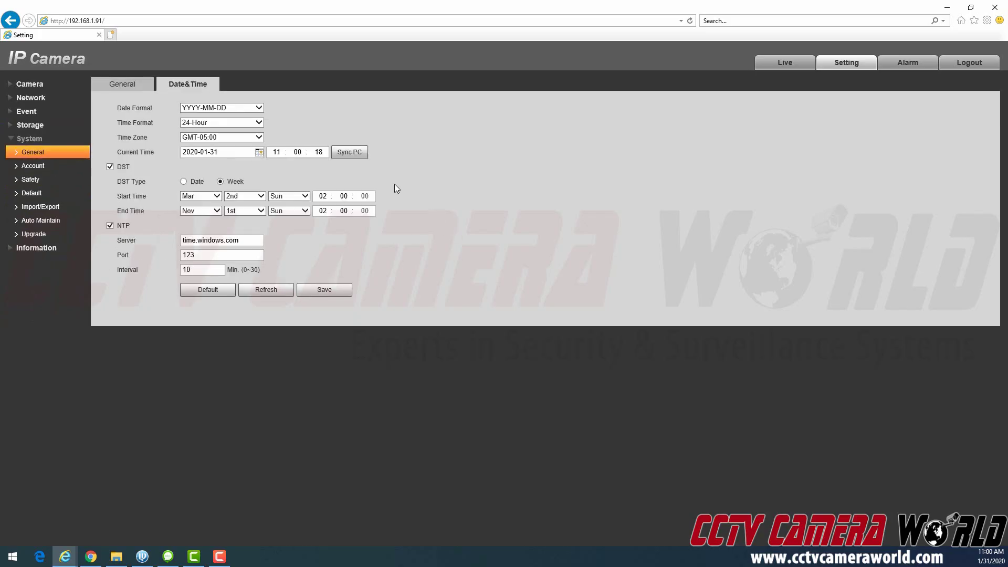